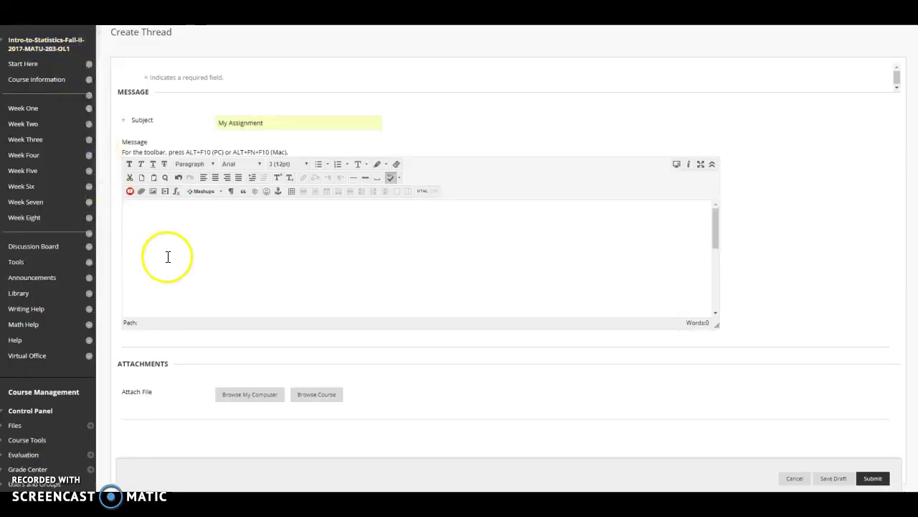
Step: Write 'Some text in here' in the My Assignment message body
left_click(230, 241)
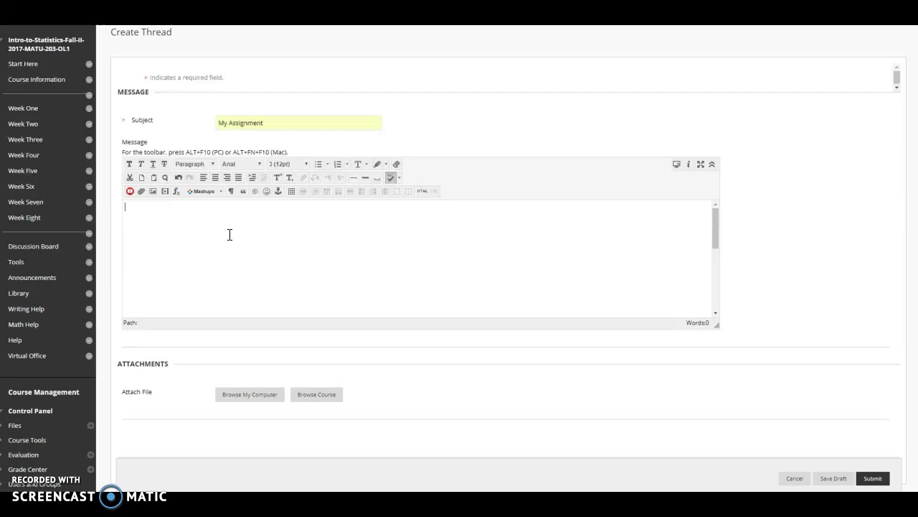
left_click(229, 234)
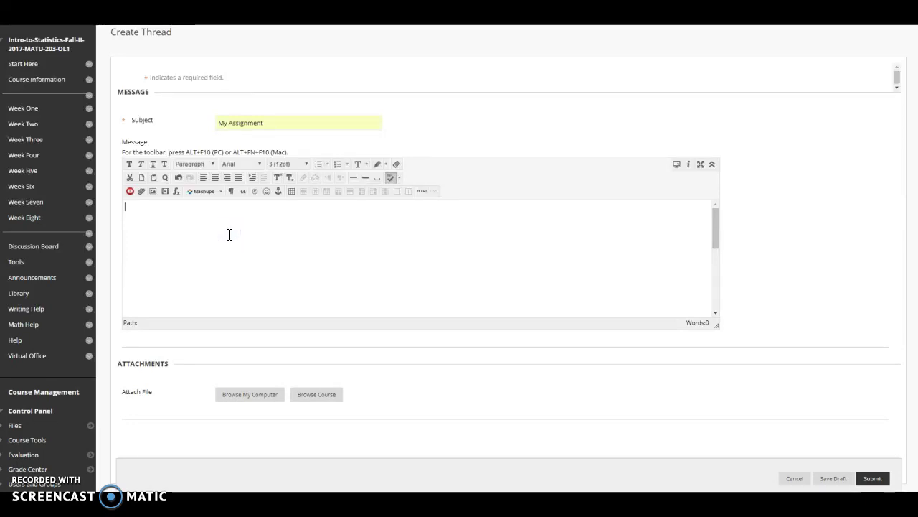
type("Some text in here")
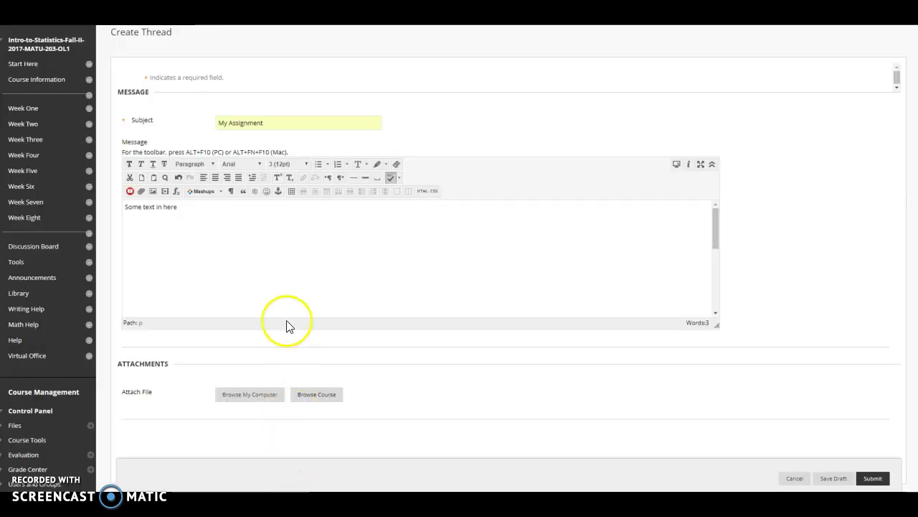
right_click(271, 247)
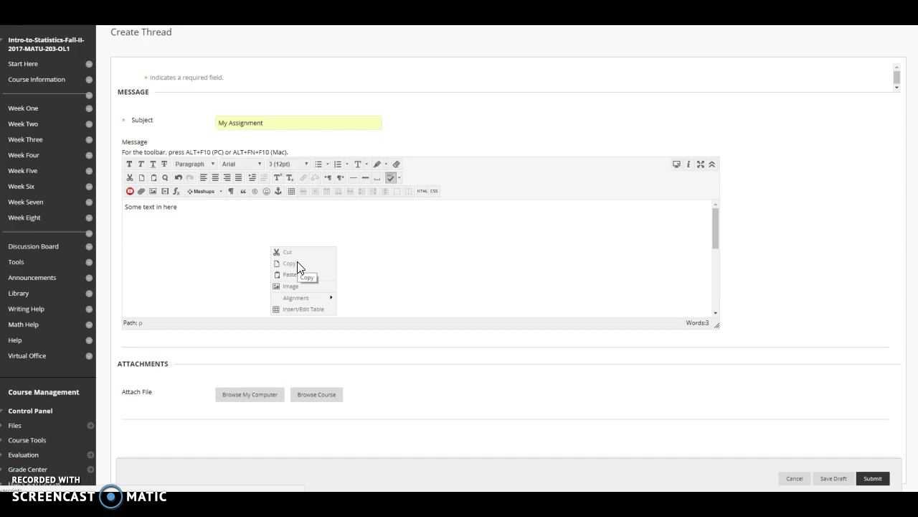
left_click(299, 262)
Step: Bring the StatCrunch Distribution of Ages histogram window to the front
left_click(464, 237)
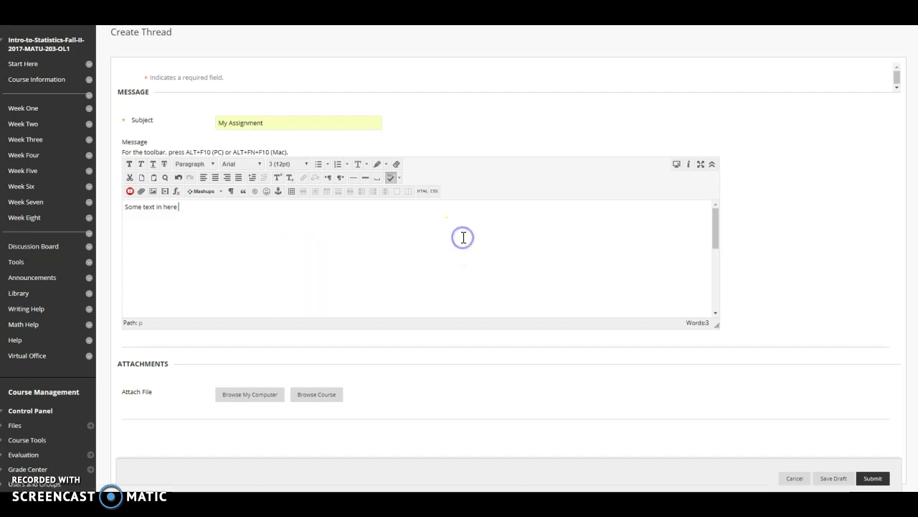
left_click(302, 414)
left_click(272, 459)
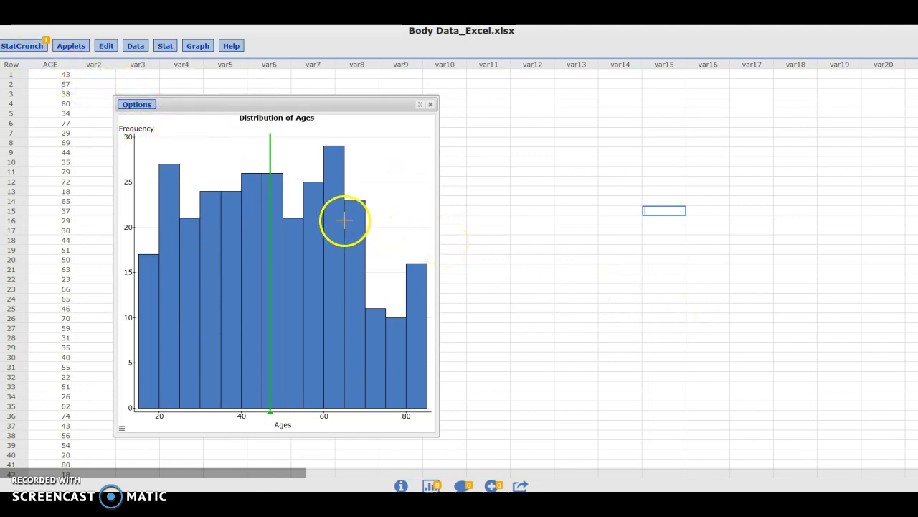
mouse_move(254, 184)
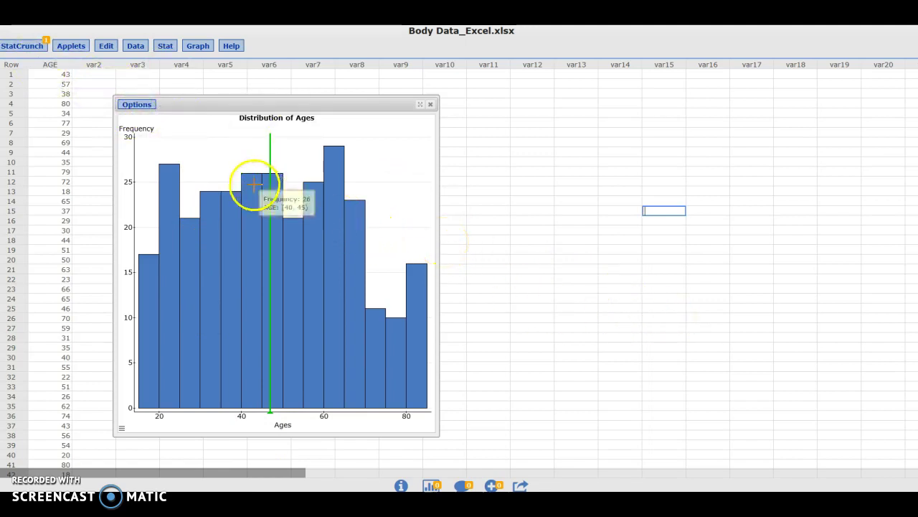
right_click(229, 147)
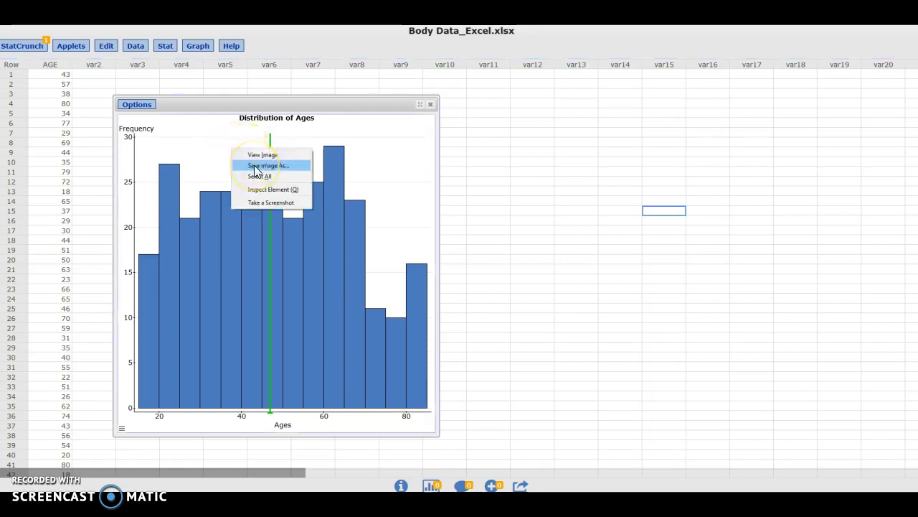
left_click(576, 244)
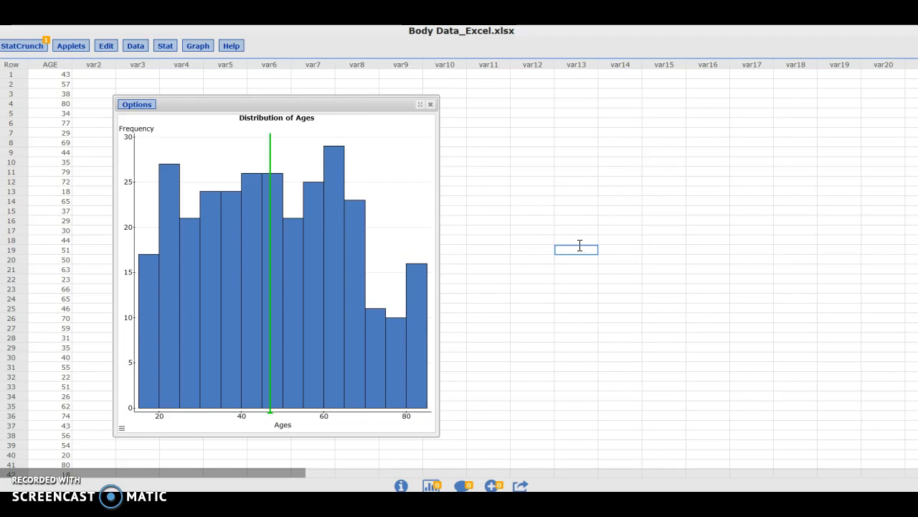
Step: Launch Snipping Tool from Start and snip the whole Distribution of Ages histogram
left_click(576, 287)
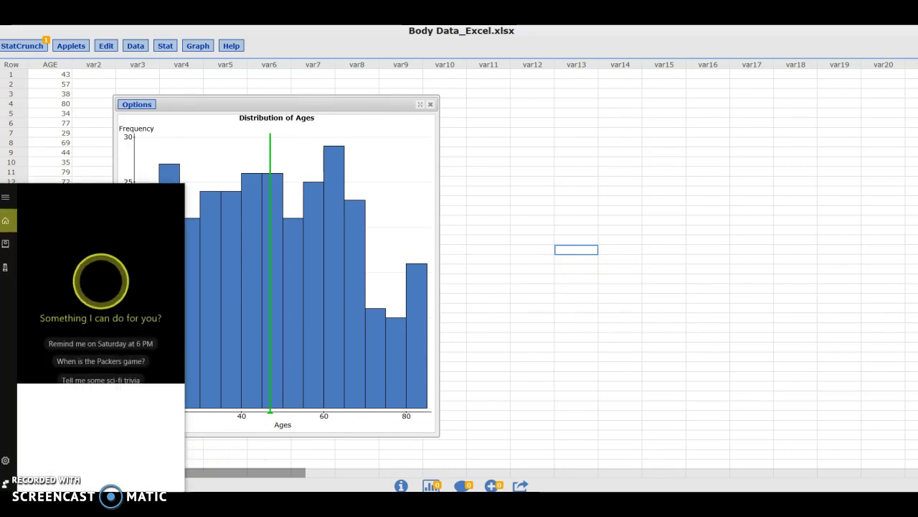
type("snipp")
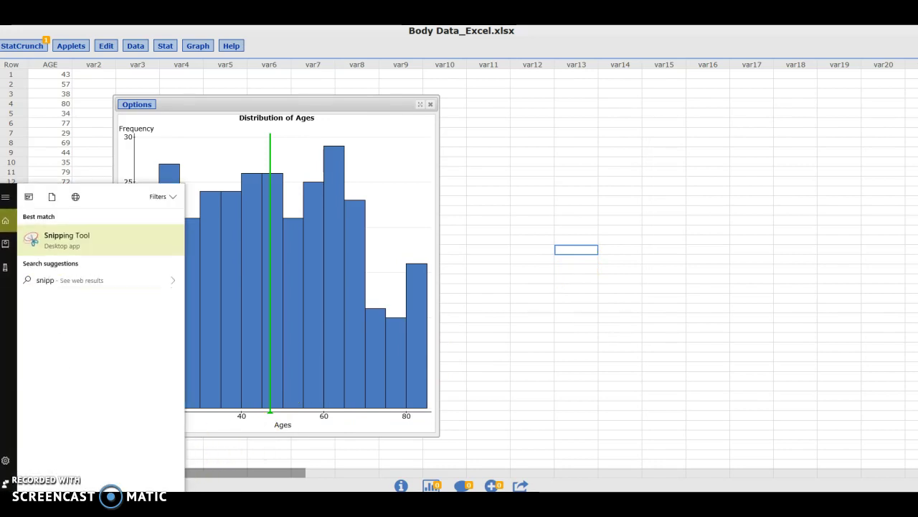
left_click(104, 248)
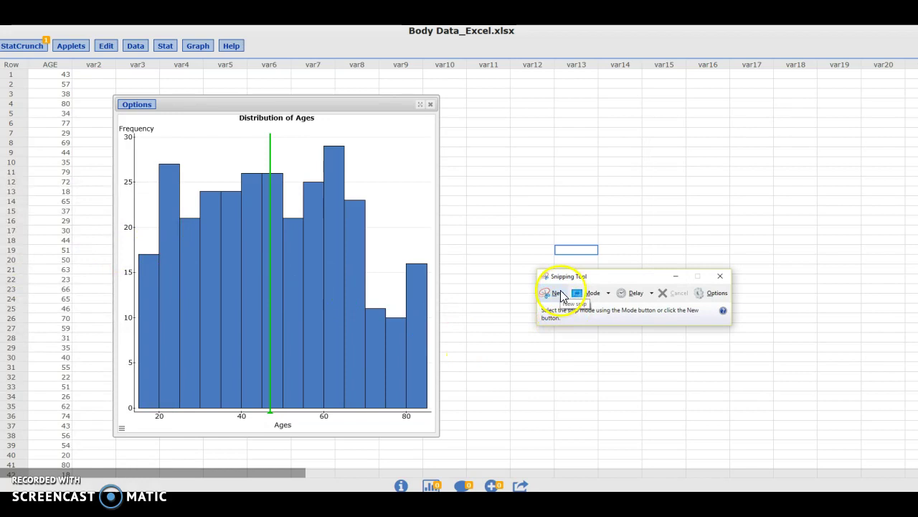
left_click(559, 294)
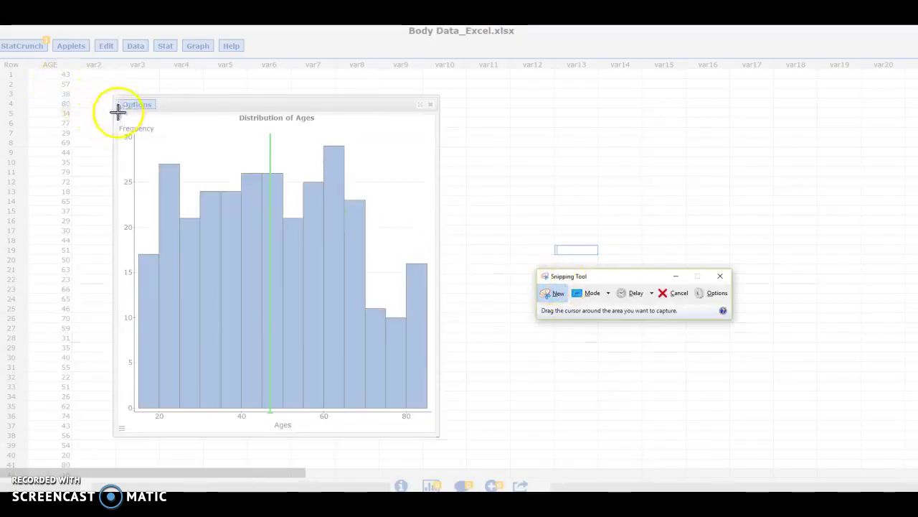
left_click_drag(116, 109, 437, 434)
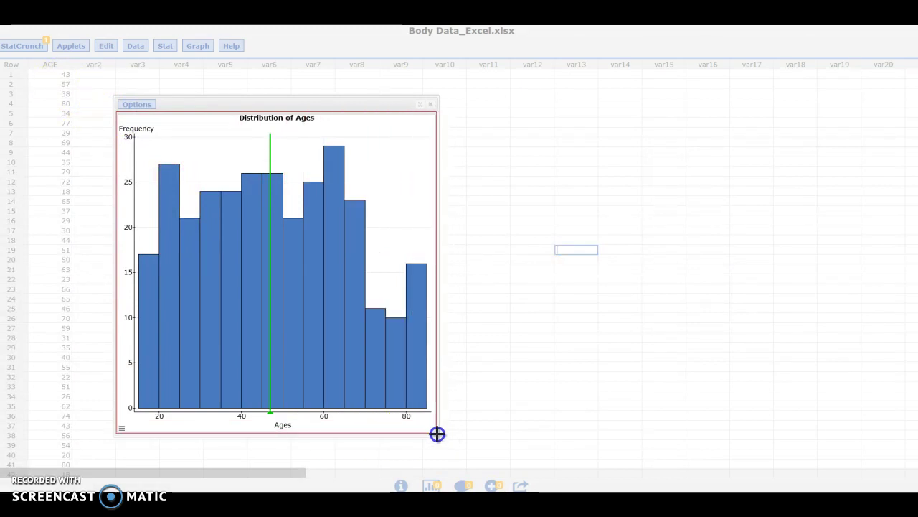
left_click_drag(437, 433, 437, 434)
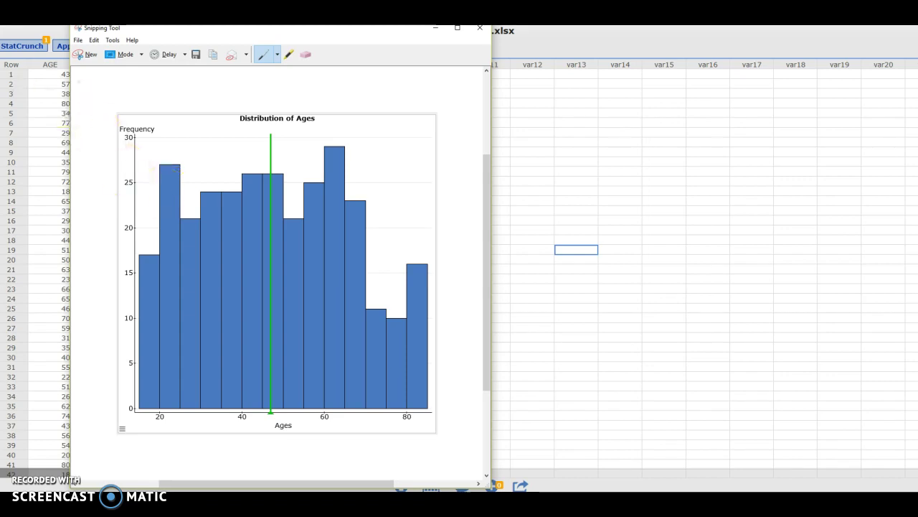
Step: Save the histogram snip as Graph2 PNG in the Image Folder
left_click(78, 40)
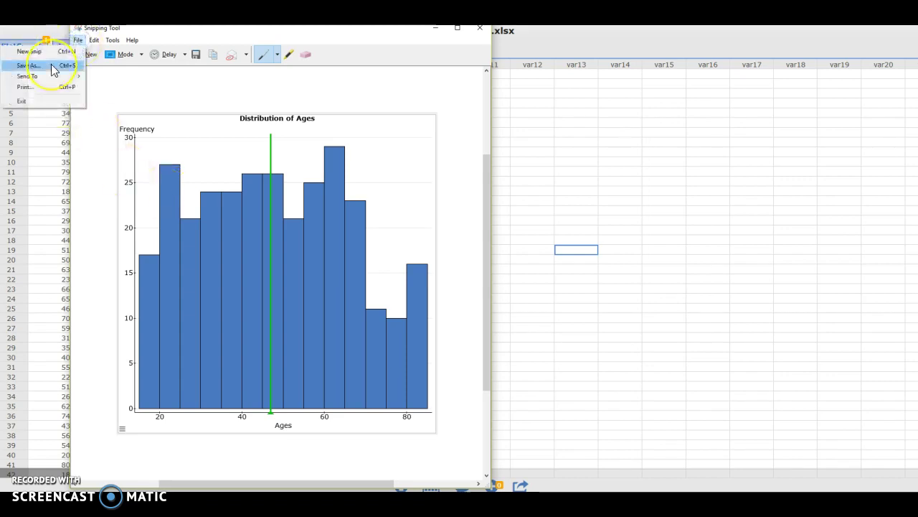
left_click(51, 64)
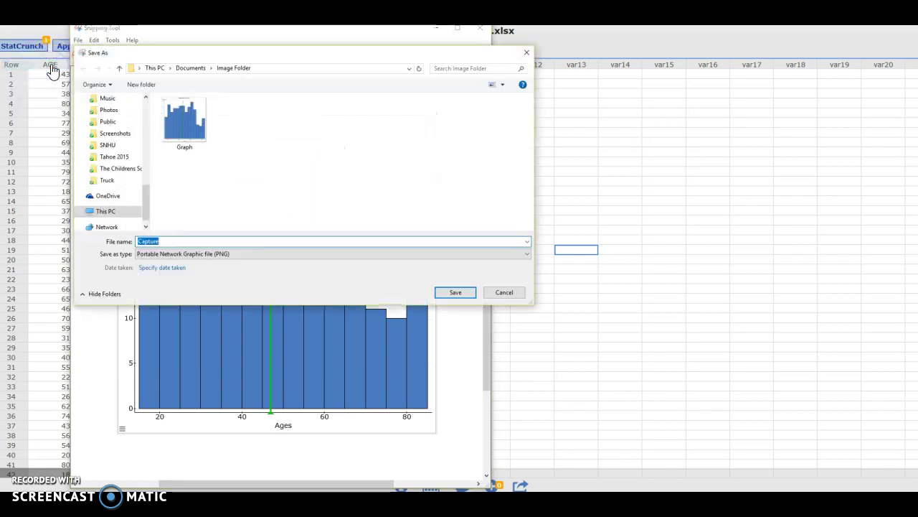
type("Graph2")
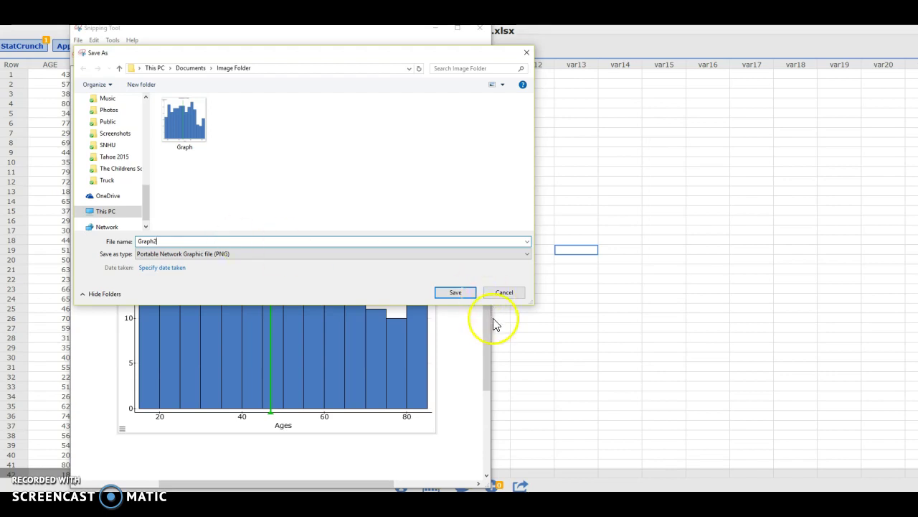
left_click(455, 291)
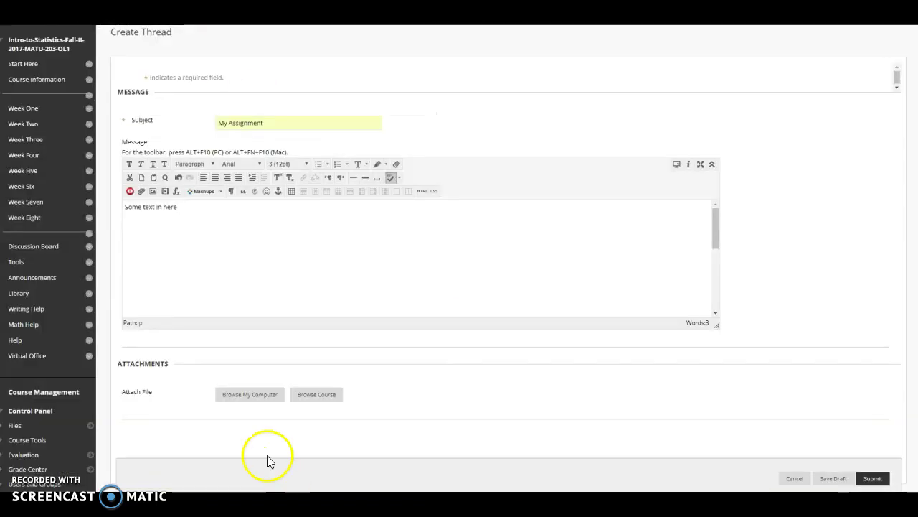
Step: Insert an image below the message text, uploading Graph2 from the Image Folder
left_click(235, 216)
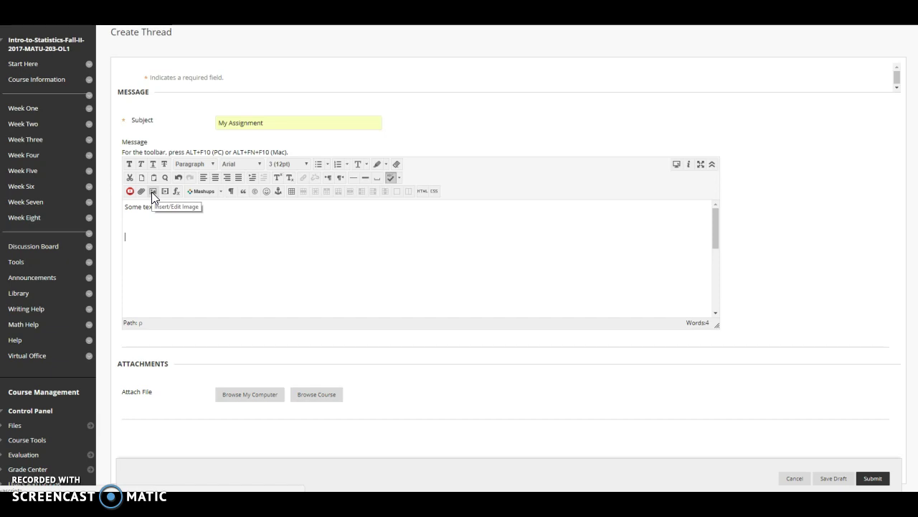
left_click(151, 191)
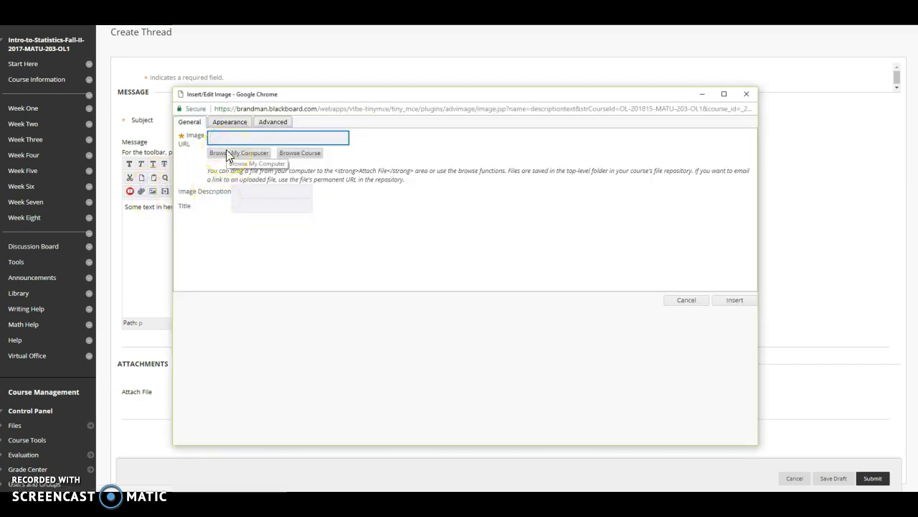
left_click(226, 153)
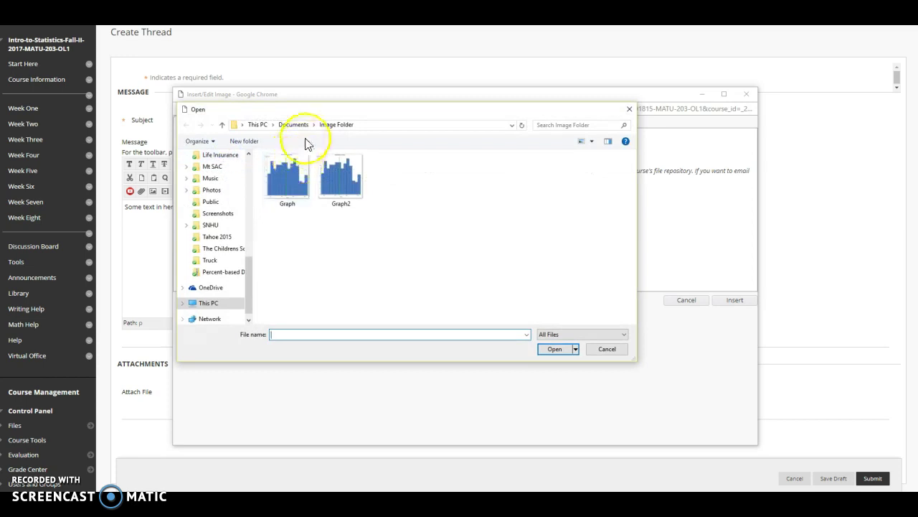
left_click(340, 172)
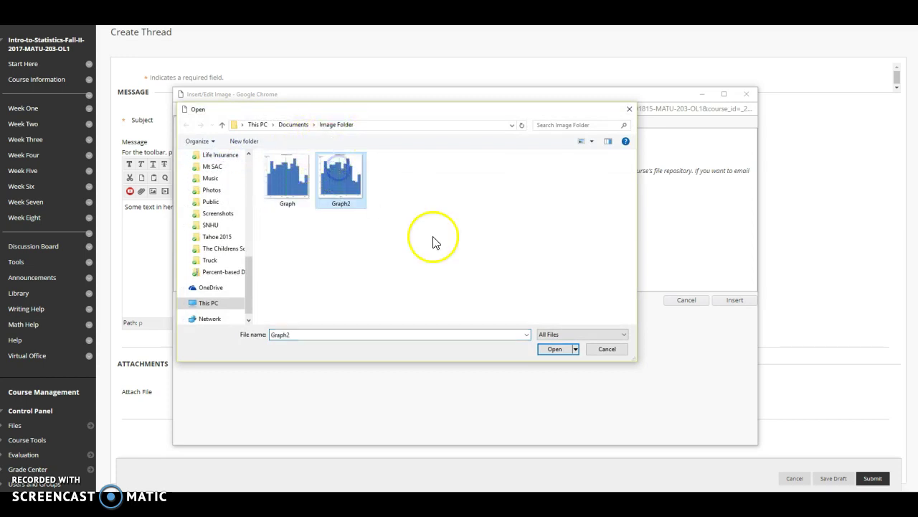
left_click(554, 349)
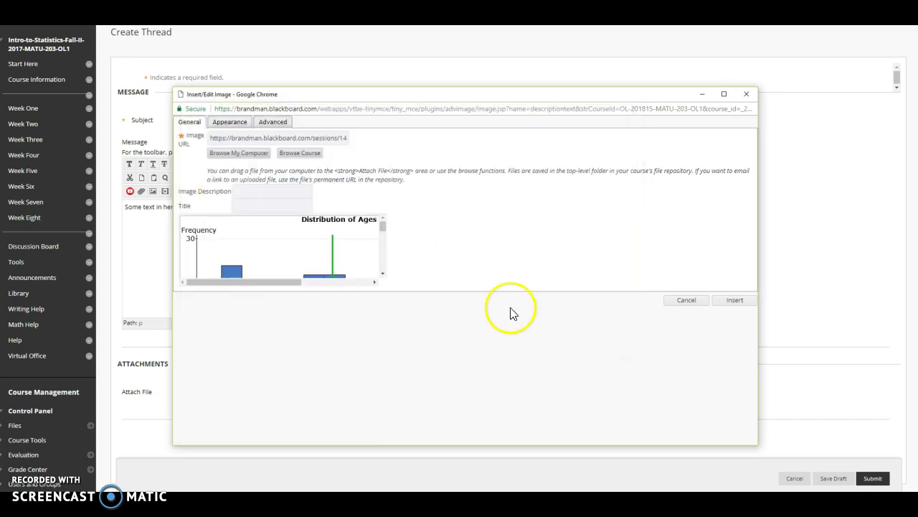
Step: Insert the histogram with description 'Graph', title 'My Graph' and width 500 (500 × 502 px)
left_click(257, 190)
type("Graph")
key("Tab")
type("My G")
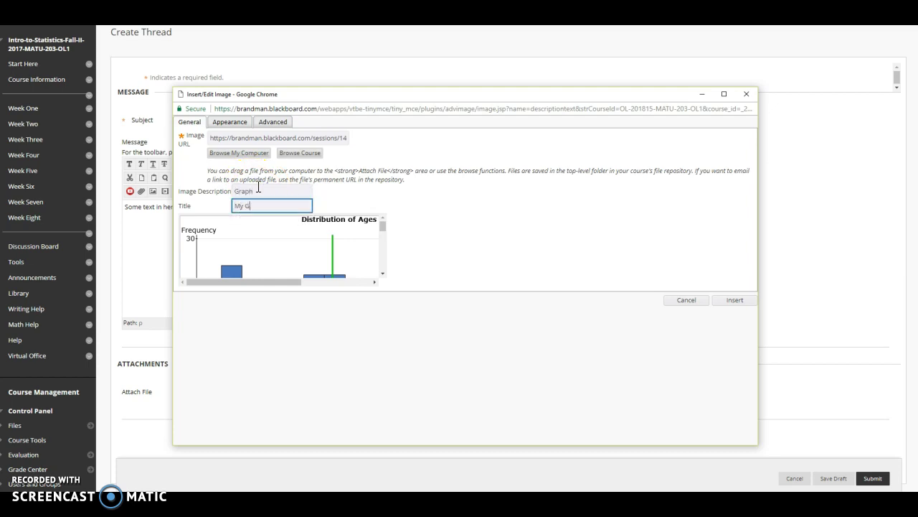
type("raph")
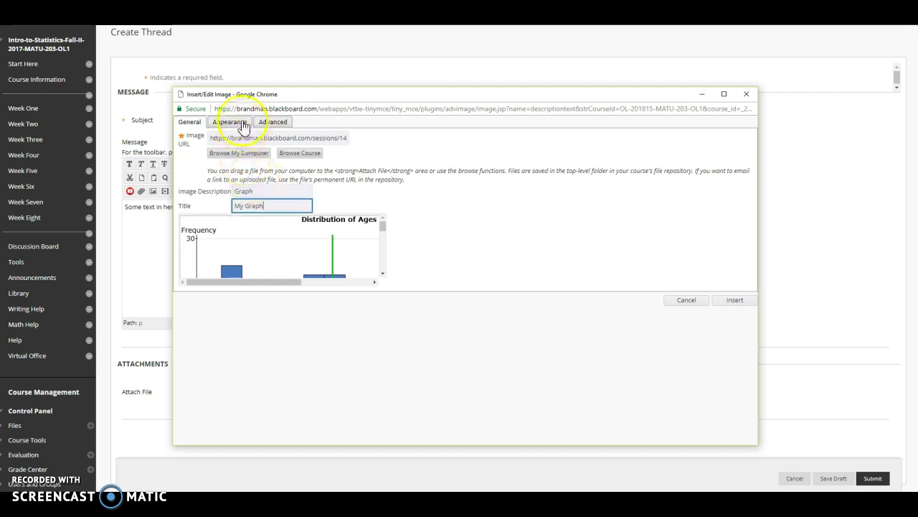
left_click(231, 122)
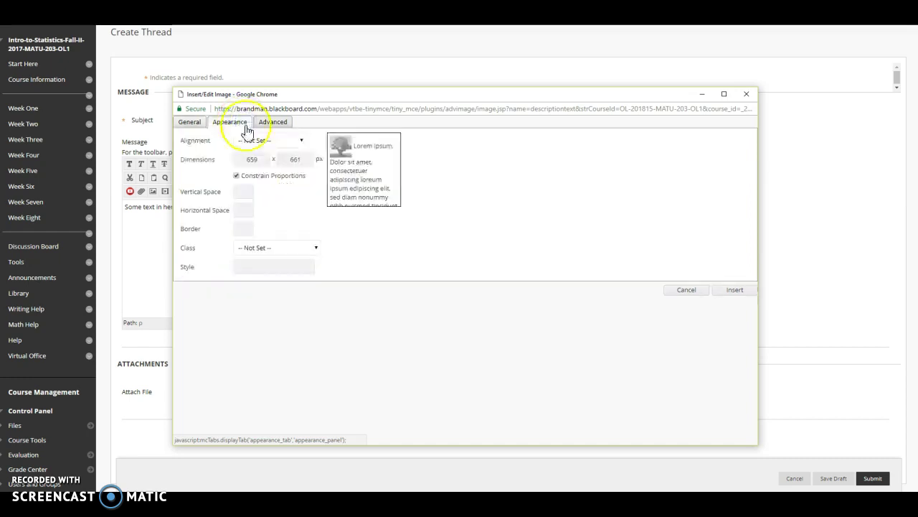
left_click(254, 141)
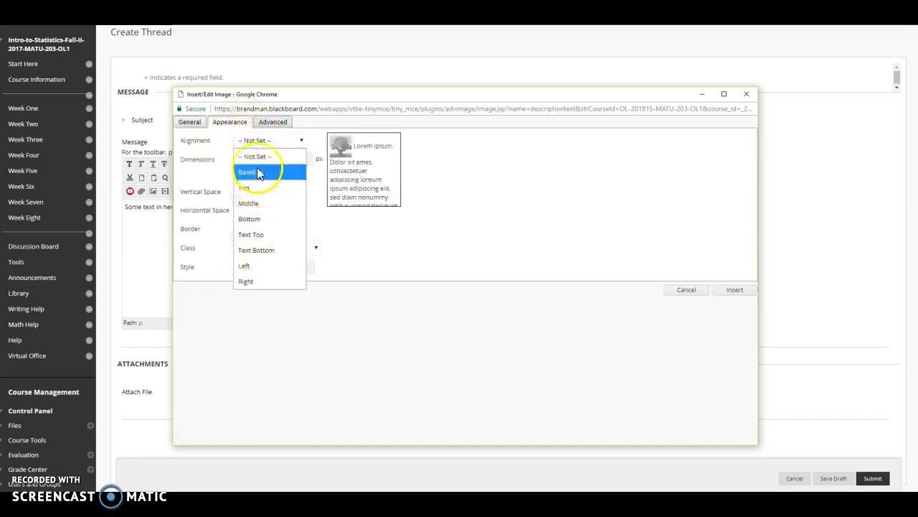
left_click(256, 139)
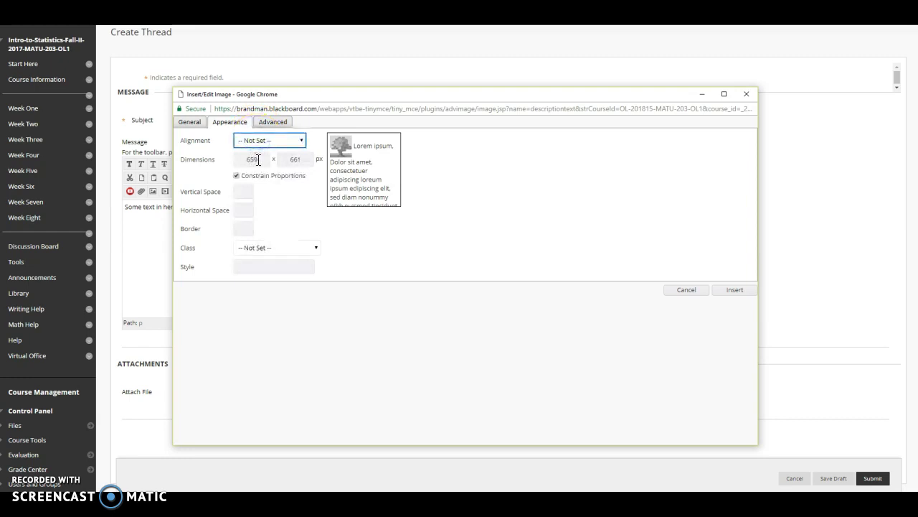
left_click_drag(257, 159, 242, 159)
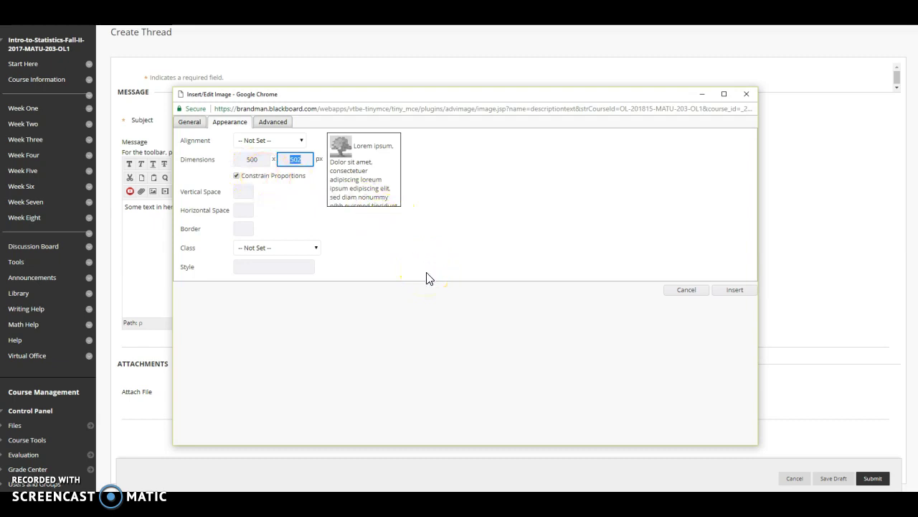
left_click(739, 294)
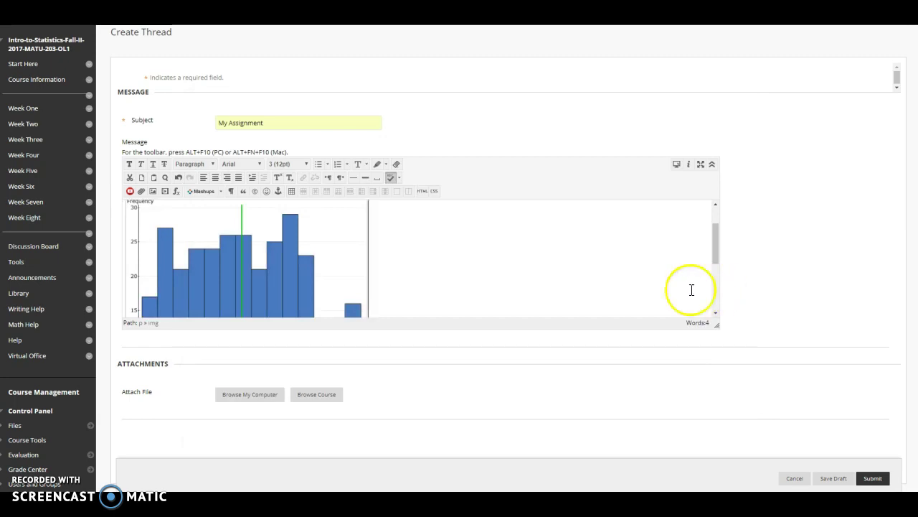
Step: Make the message editor taller so the embedded histogram is fully visible
left_click_drag(725, 394, 727, 414)
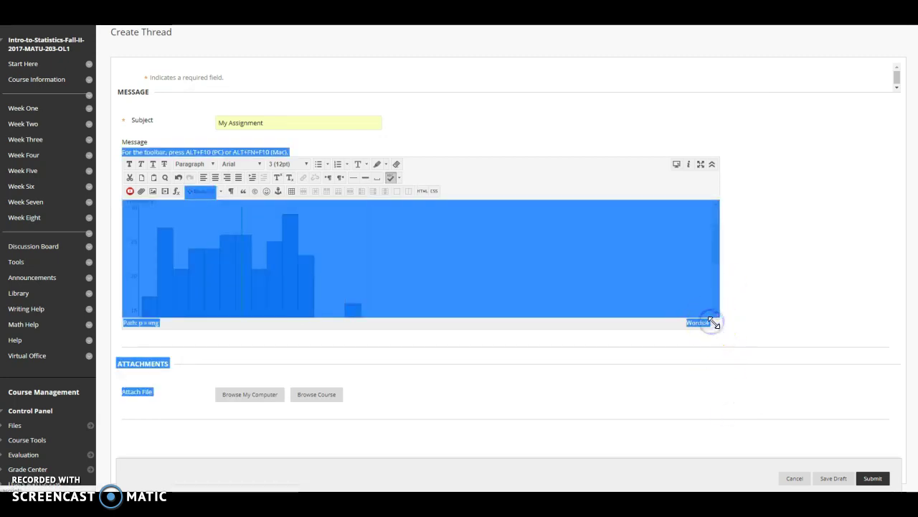
left_click_drag(716, 326, 715, 458)
left_click(631, 400)
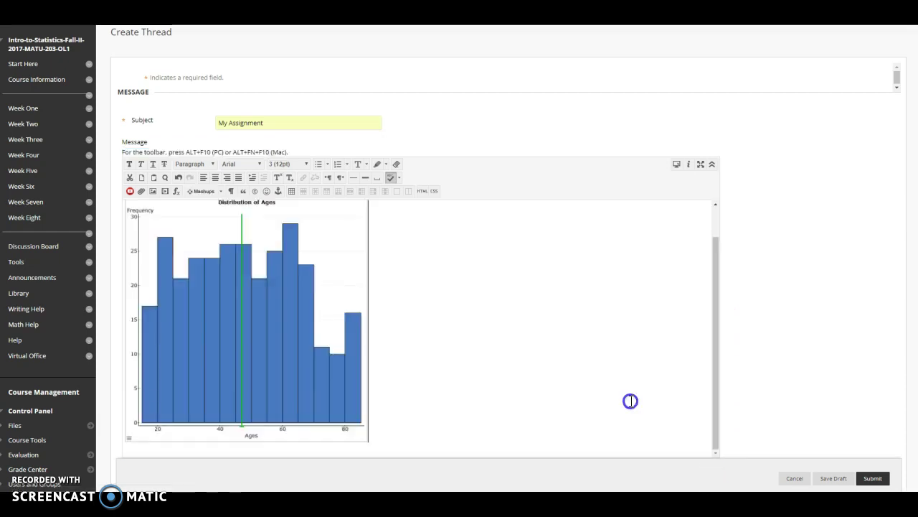
left_click(406, 341)
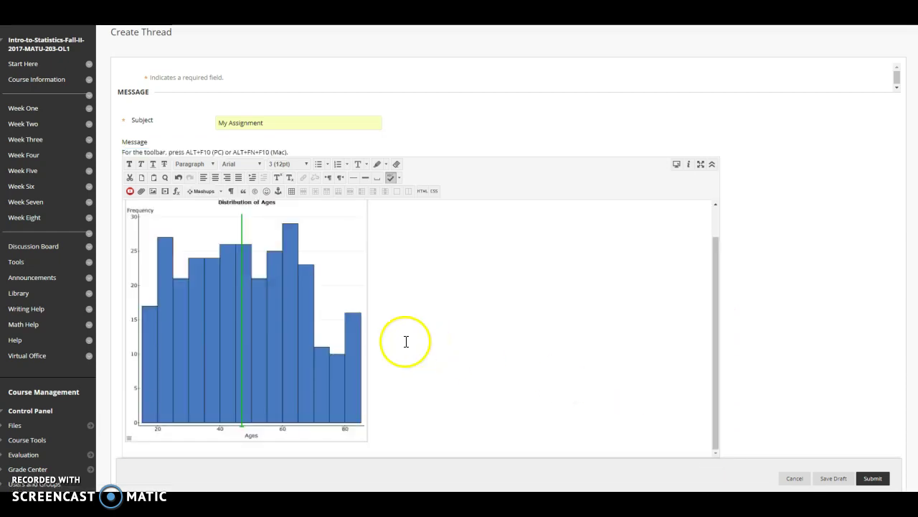
left_click(207, 350)
left_click(352, 363)
Step: Enlarge the embedded histogram slightly by its corner handle and submit the thread
left_click(369, 442)
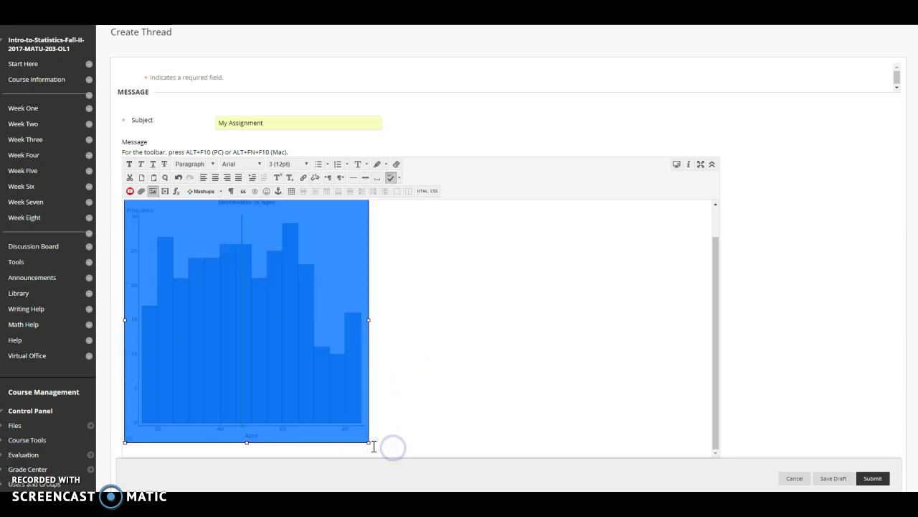
left_click(368, 442)
left_click_drag(367, 442, 344, 337)
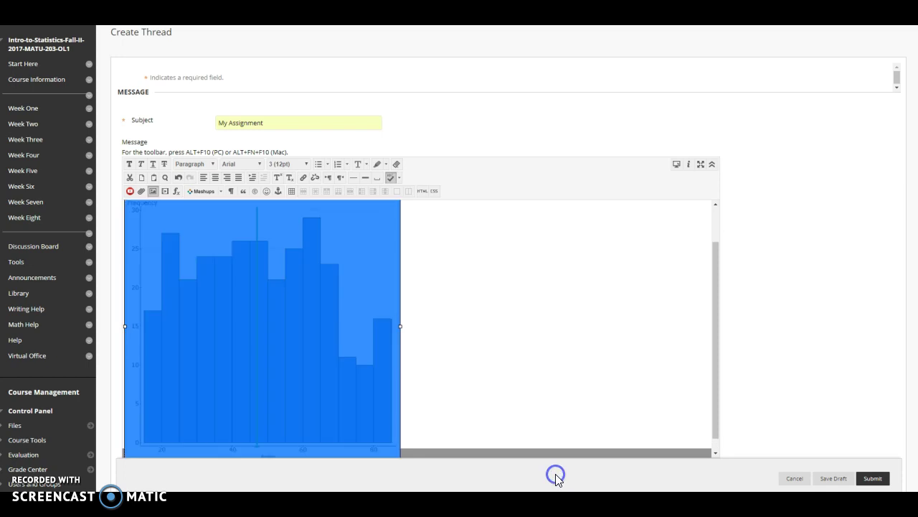
left_click(555, 352)
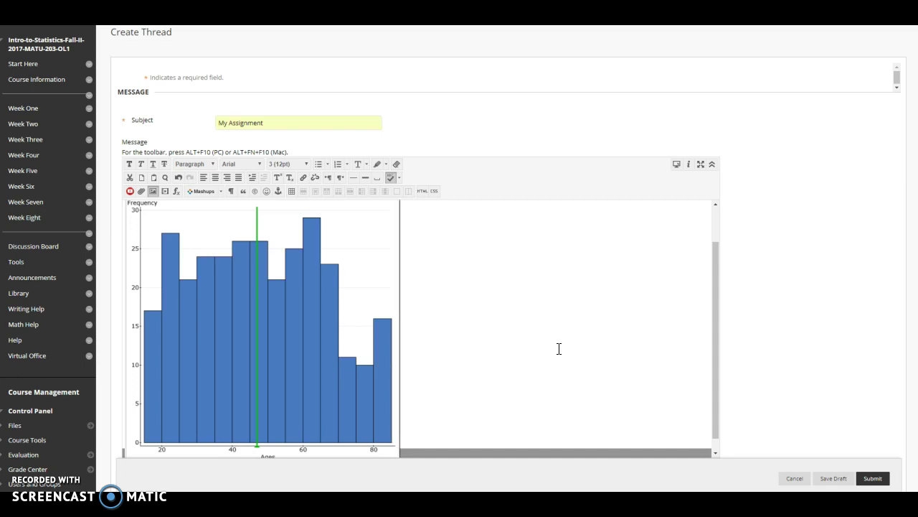
left_click(667, 356)
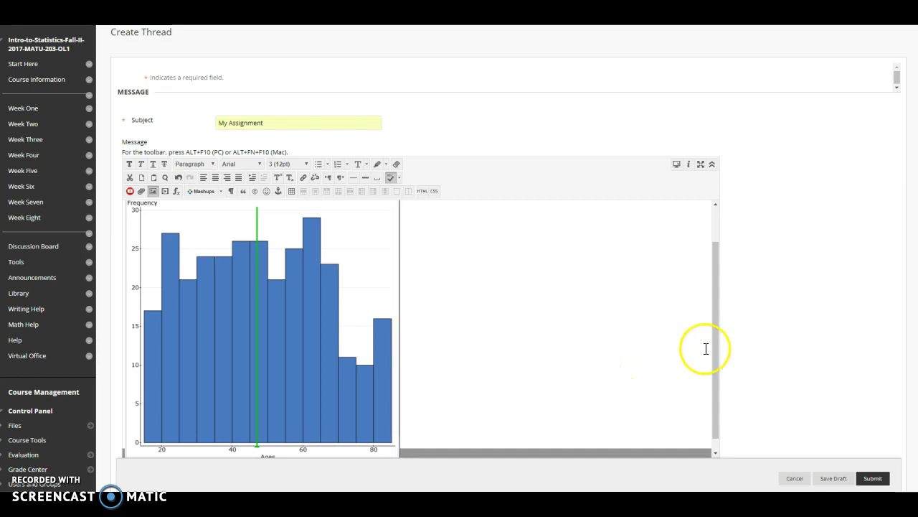
left_click(875, 479)
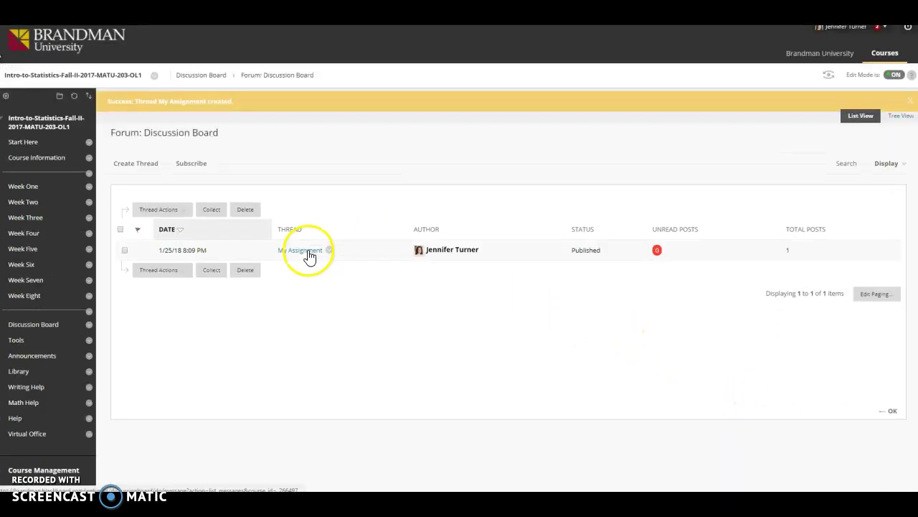
Step: Open the posted My Assignment thread from the Discussion Board forum list
left_click(305, 261)
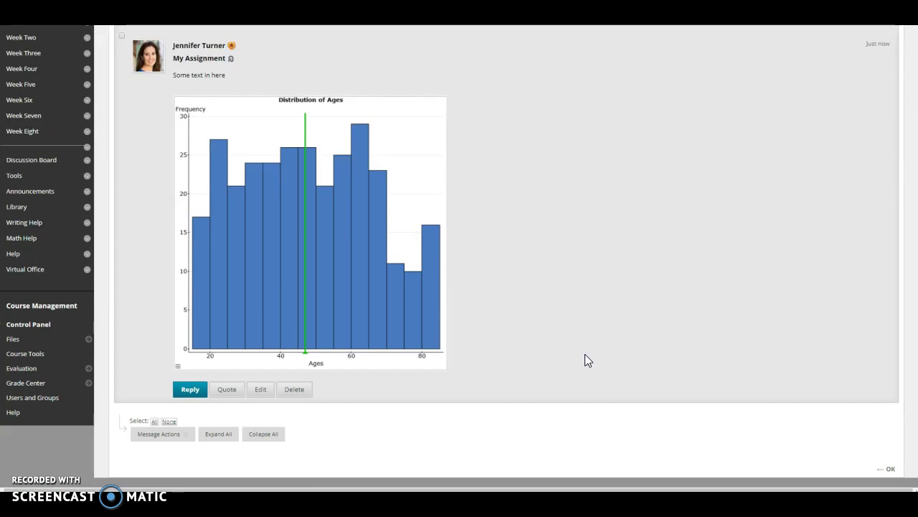
left_click(567, 297)
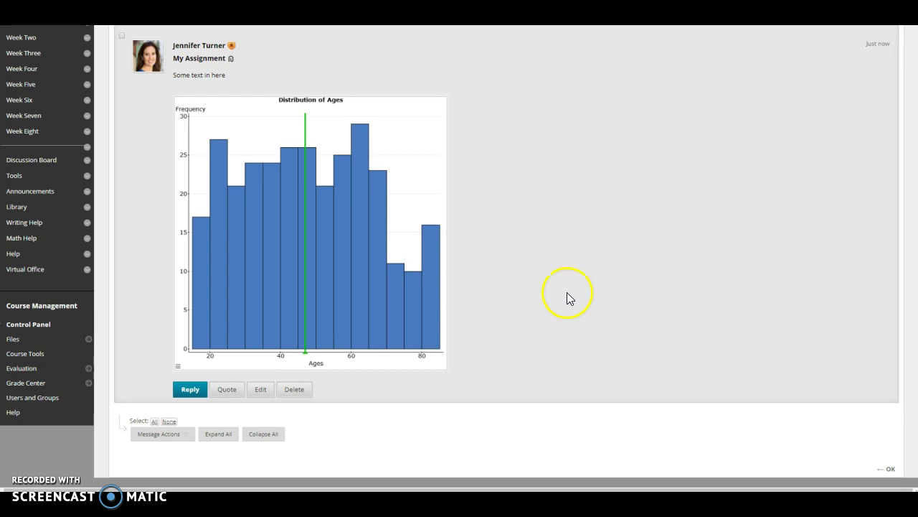